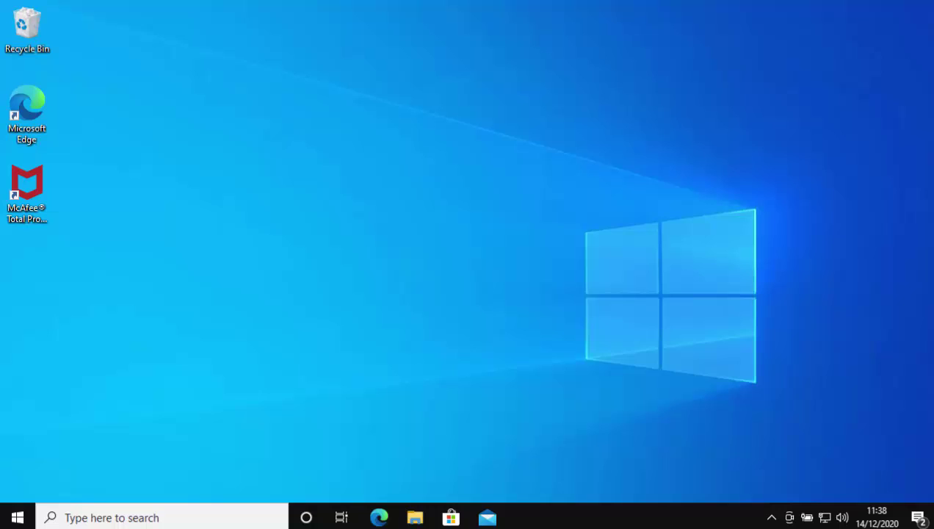
Step: Search the Start menu for 'windows security'
left_click(17, 520)
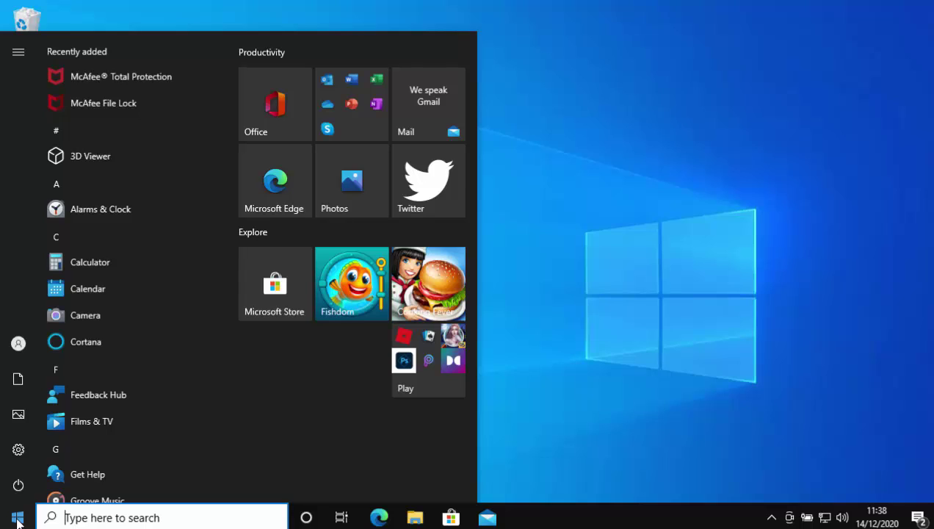
type("win")
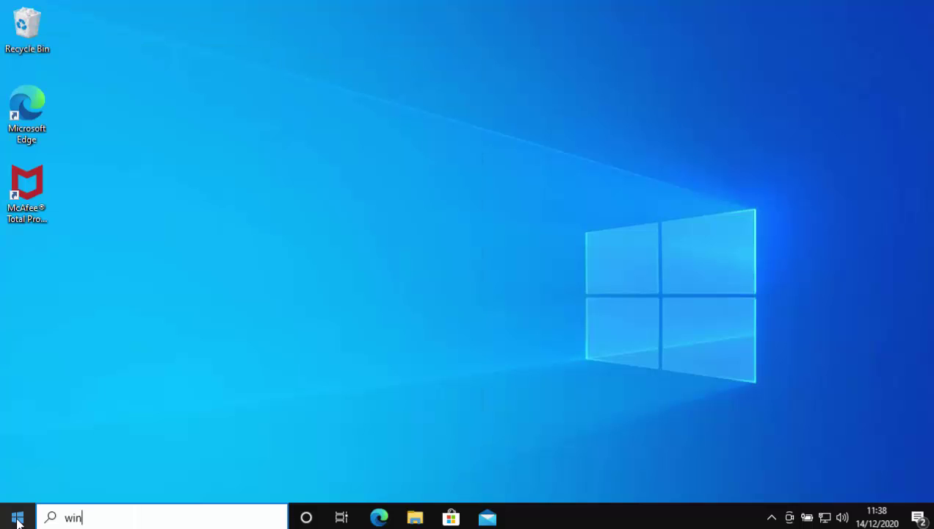
type("dows")
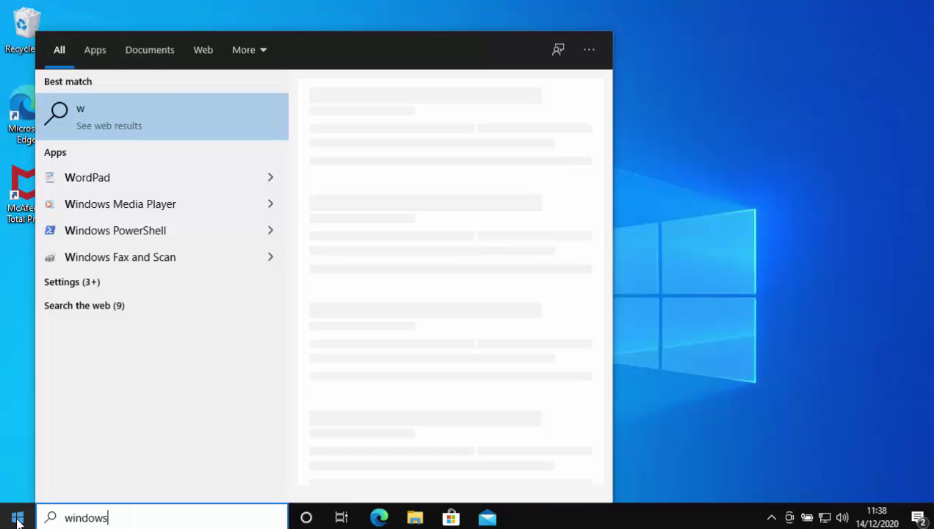
type(" security")
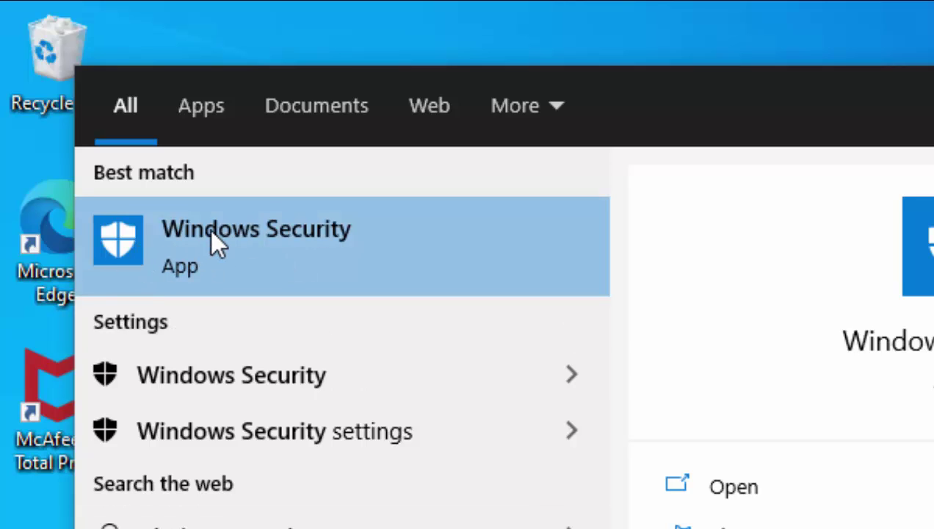
Step: Launch Windows Security and view the Virus & threat protection status for McAfee VirusScan
left_click(230, 231)
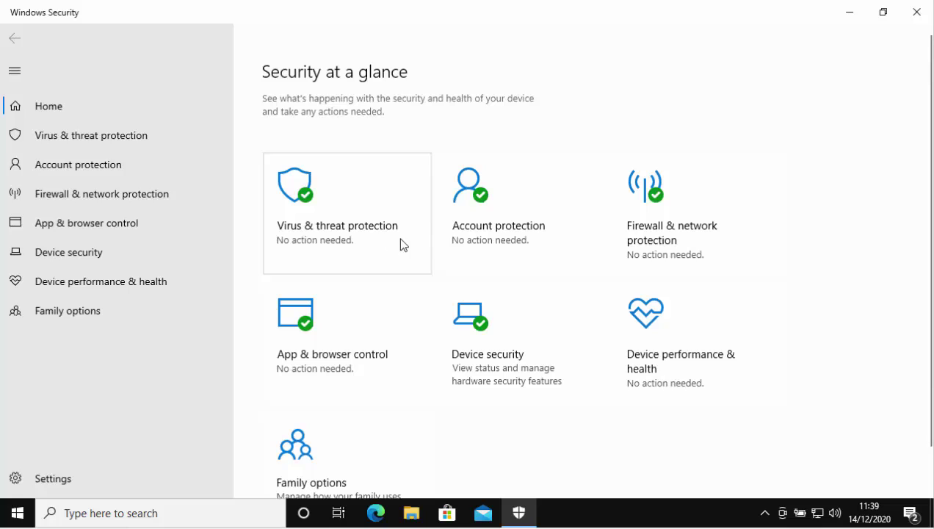
left_click(294, 186)
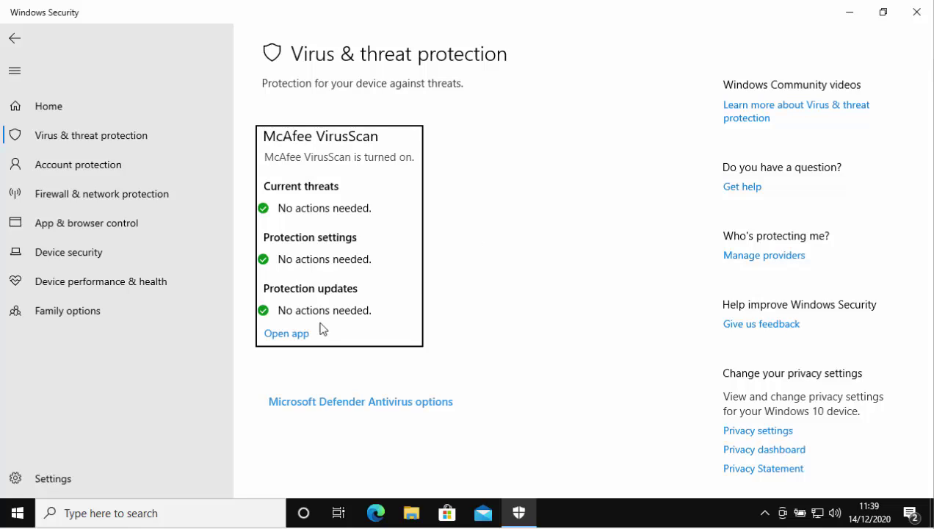
Step: Launch McAfee Total Protection, dismiss its trial welcome, then close it and Windows Security
left_click(295, 336)
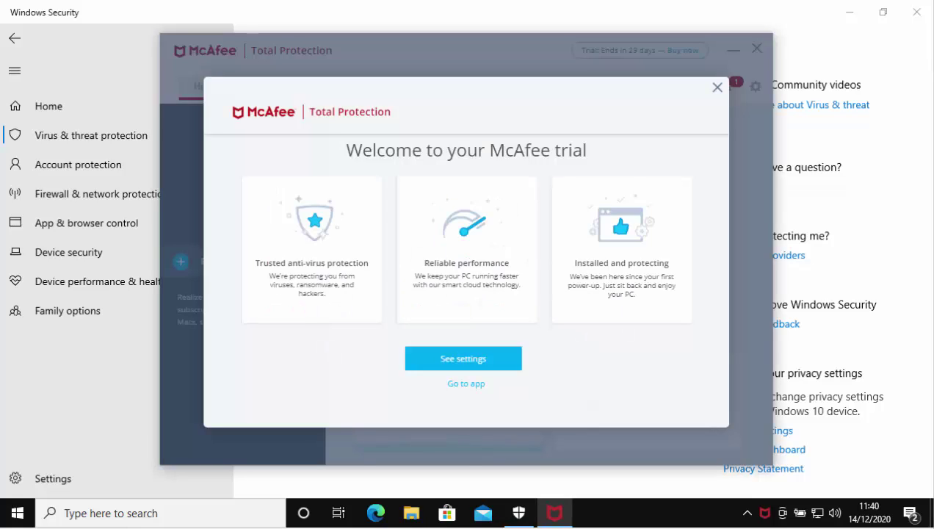
left_click(718, 89)
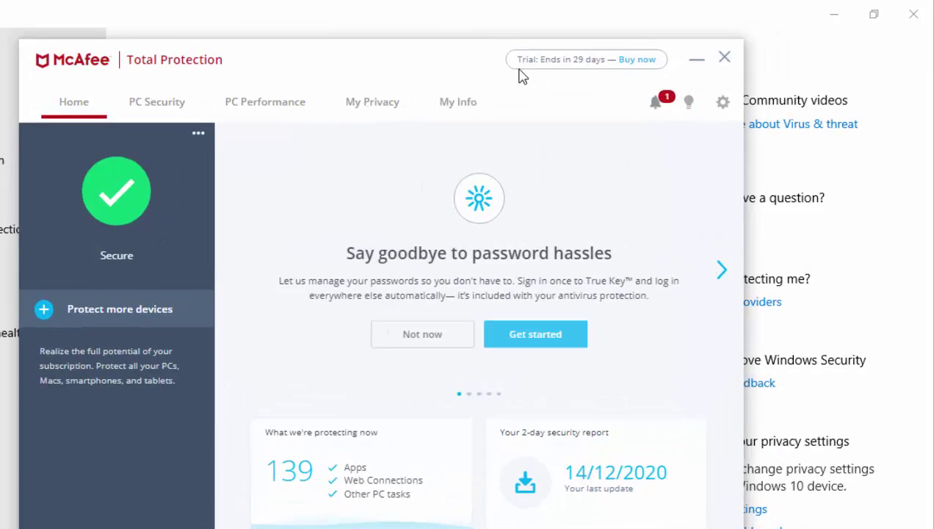
mouse_move(577, 63)
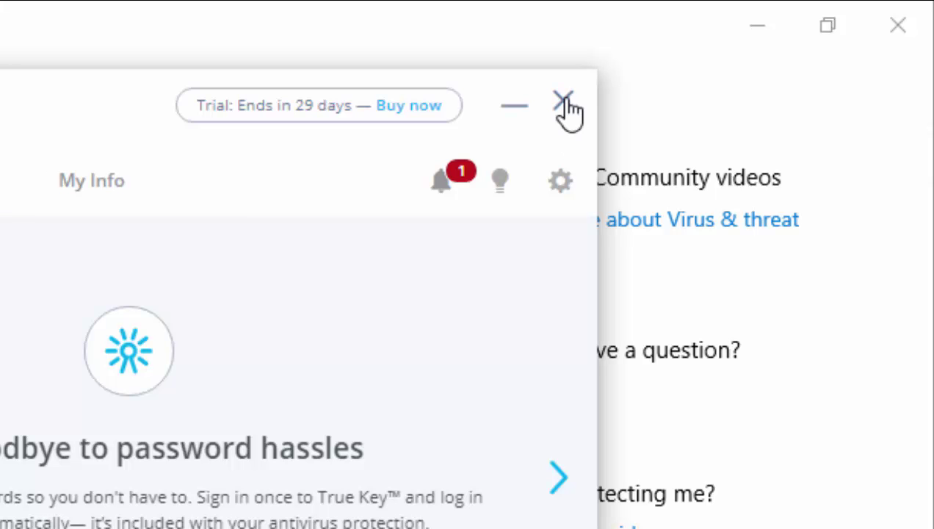
left_click(563, 103)
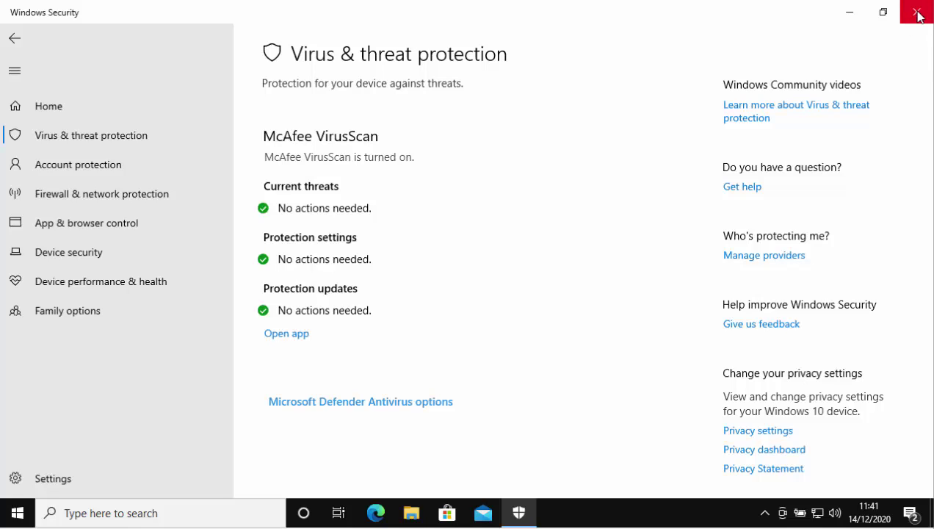
left_click(918, 13)
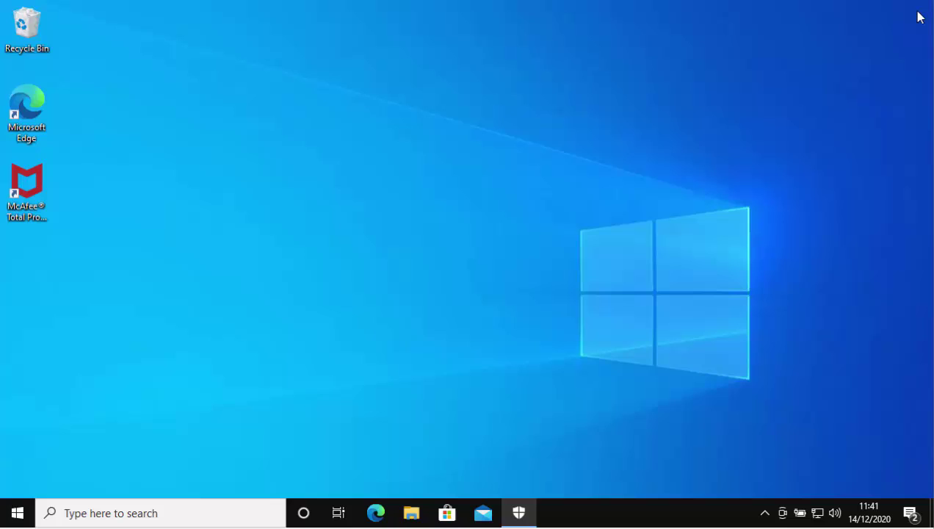
Step: Search the Start menu for 'appwiz.cpl'
left_click(16, 516)
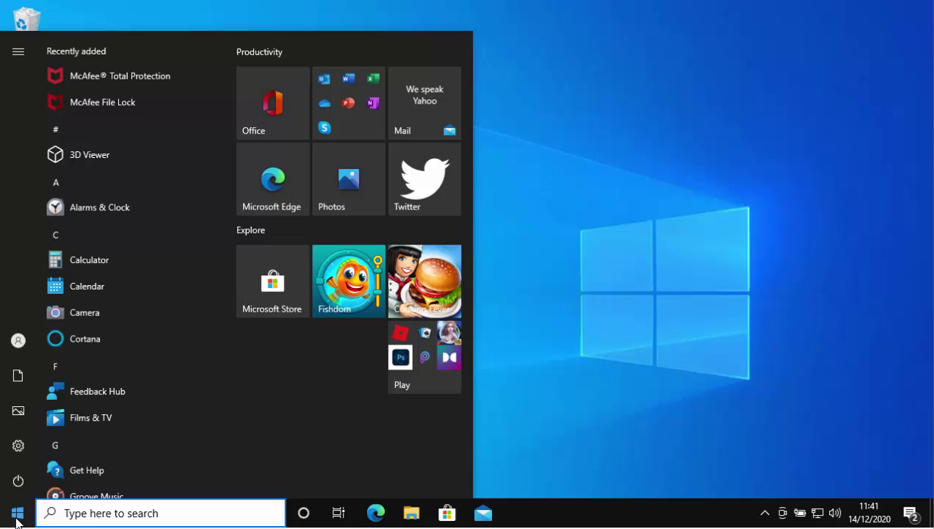
type("appwiz.cpl")
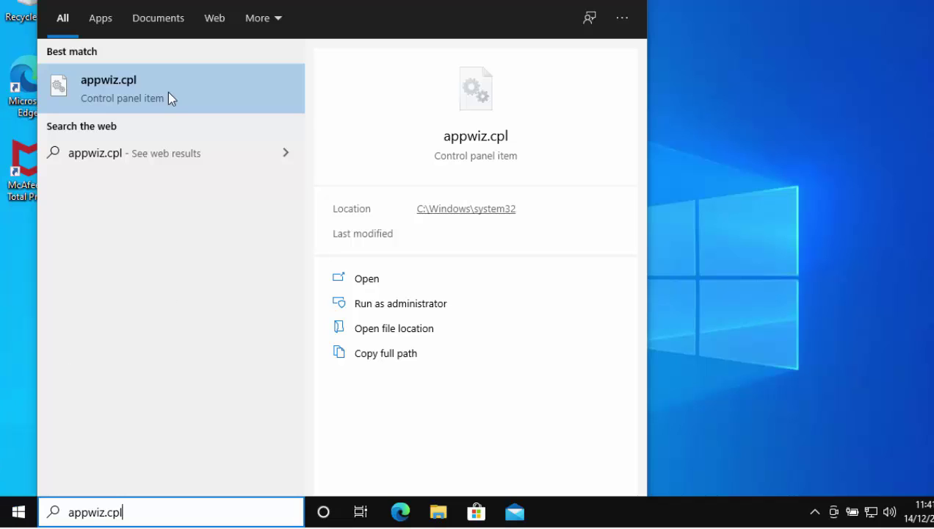
Step: Bring up Programs and Features and select McAfee WebAdvisor in the installed programs list
left_click(110, 92)
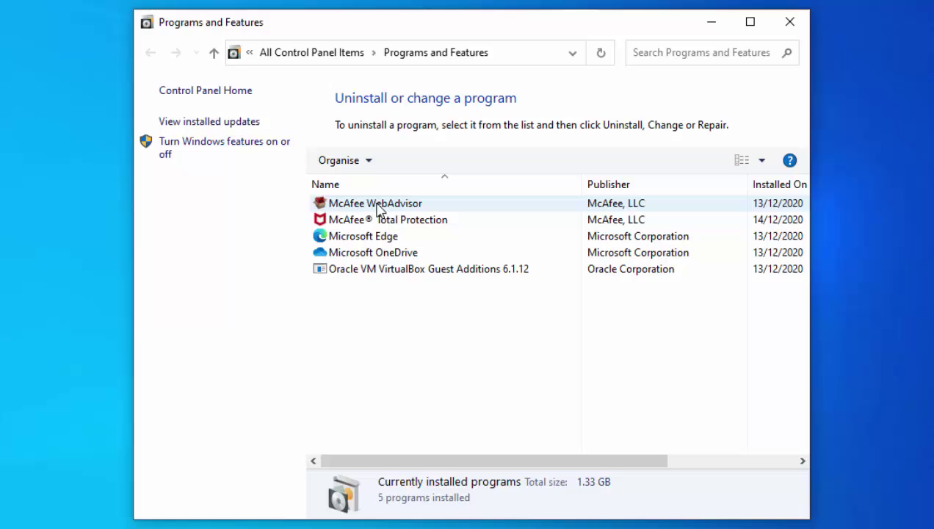
left_click(378, 209)
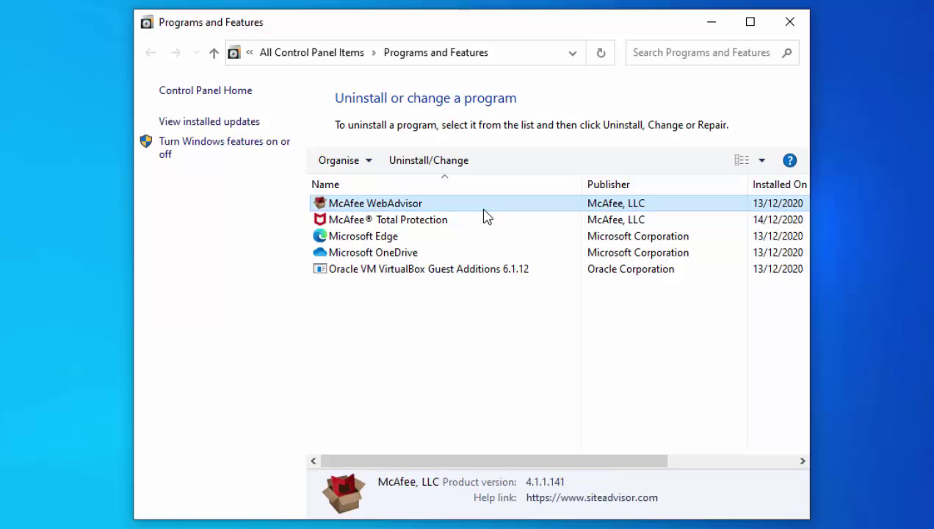
Step: Start uninstalling McAfee WebAdvisor and approve the User Account Control prompt
left_click(446, 163)
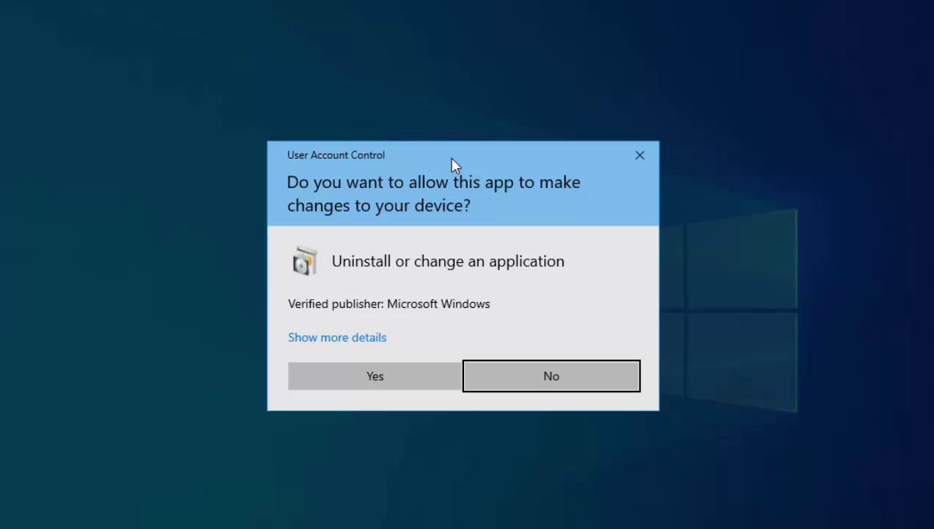
left_click(409, 381)
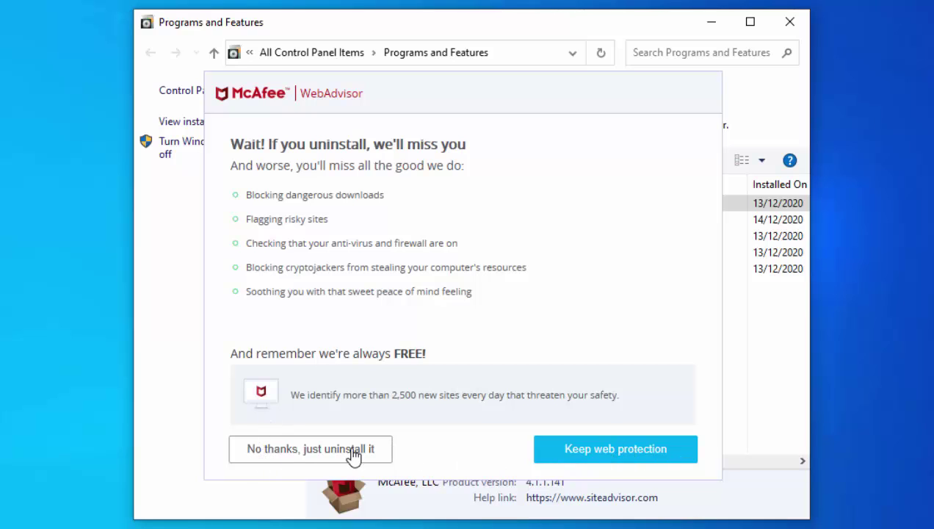
Step: Confirm WebAdvisor removal, finish its uninstaller, and select McAfee Total Protection
left_click(325, 463)
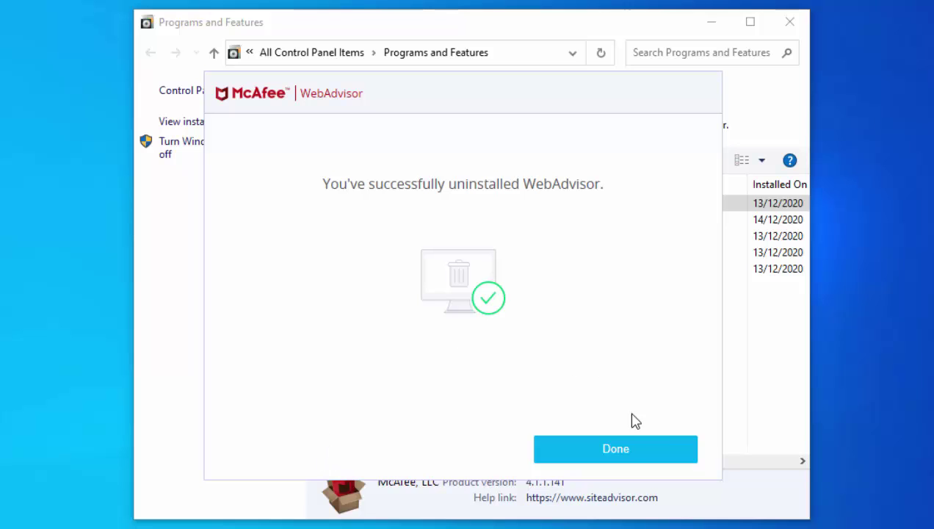
left_click(617, 452)
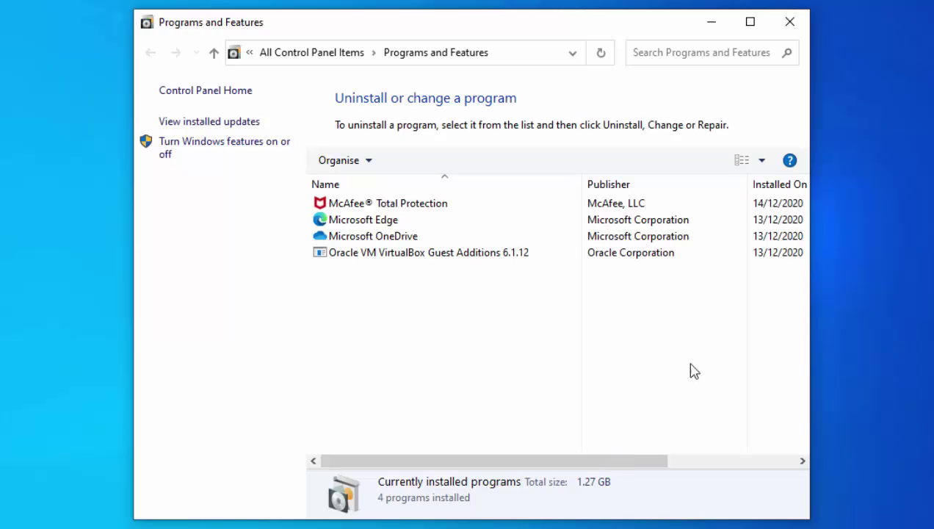
left_click(416, 209)
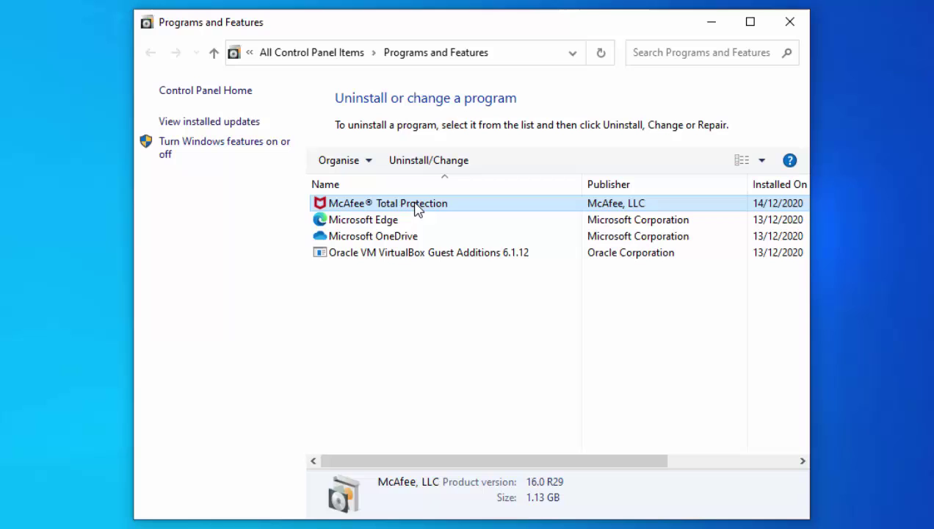
Step: Launch the McAfee Total Protection uninstaller, approving the User Account Control prompt
left_click(448, 162)
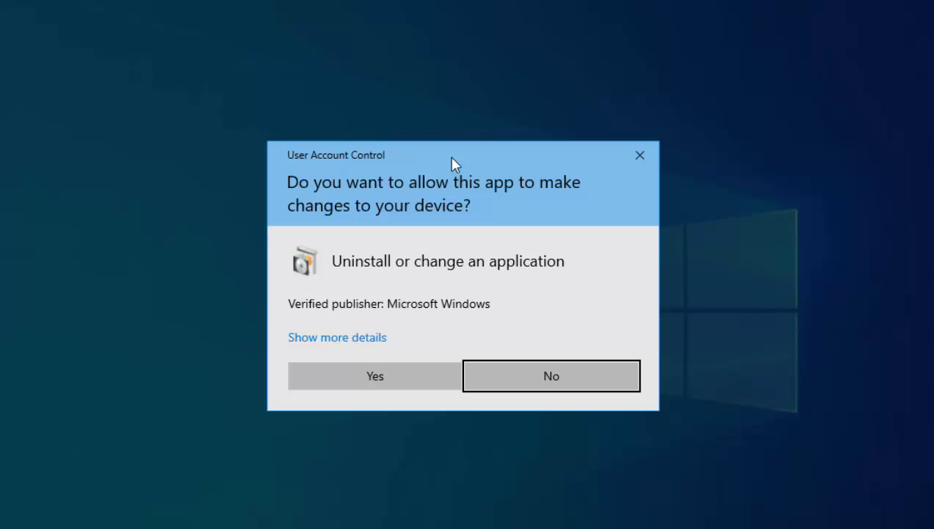
left_click(397, 382)
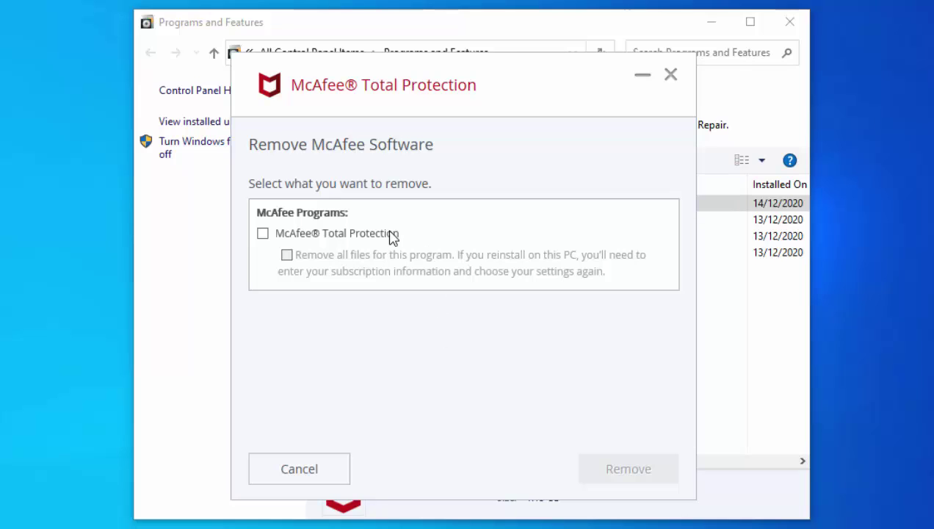
Step: Choose McAfee Total Protection and all its program files for removal, and start removing
left_click(263, 233)
left_click(287, 255)
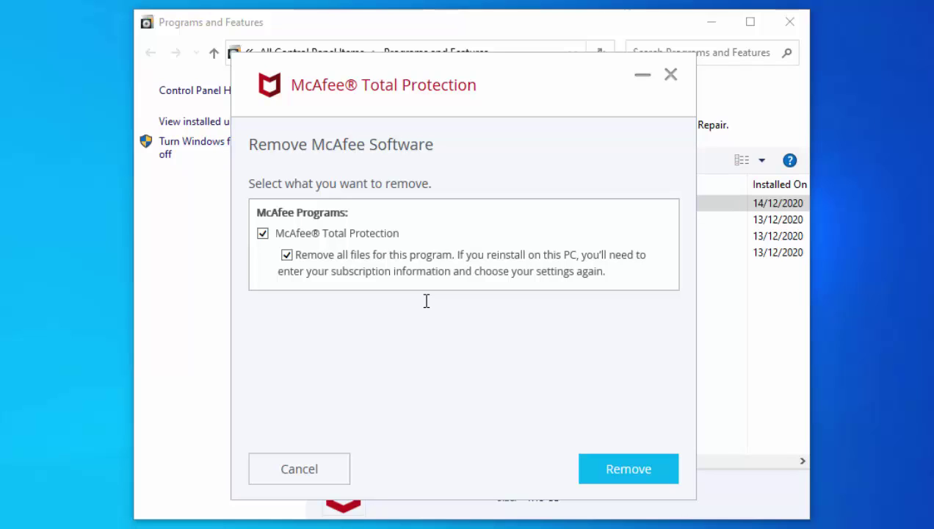
left_click(657, 473)
left_click(595, 479)
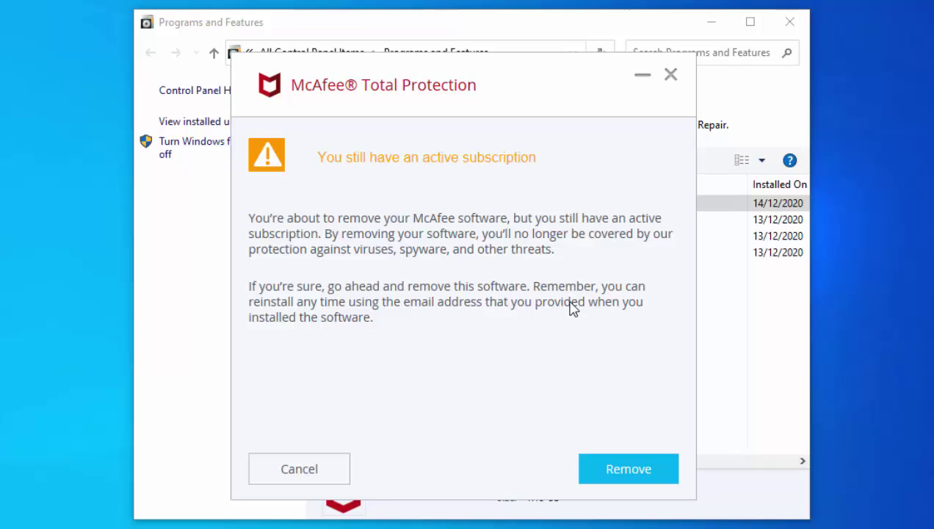
Step: Confirm removal despite the active subscription warning and let the uninstall finish
left_click(642, 474)
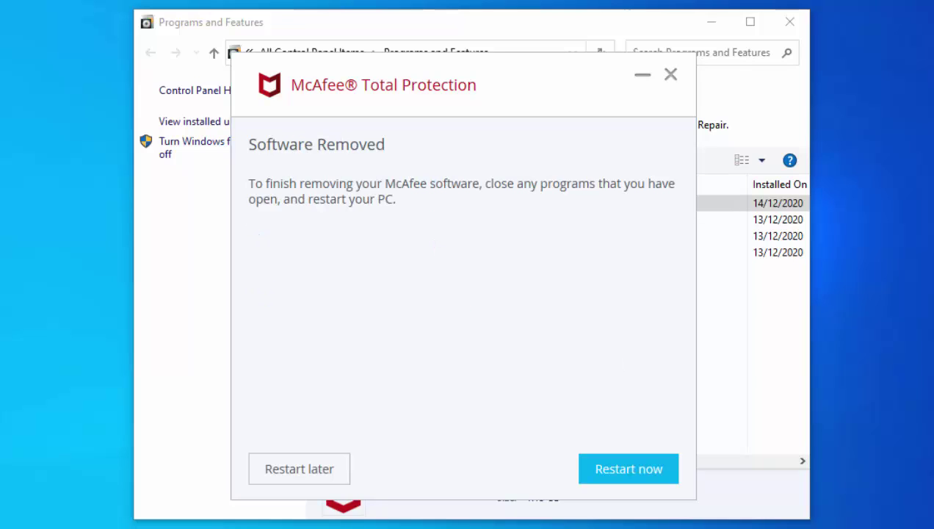
Step: Restart the PC, then search the Start menu for 'windows security'
left_click(635, 471)
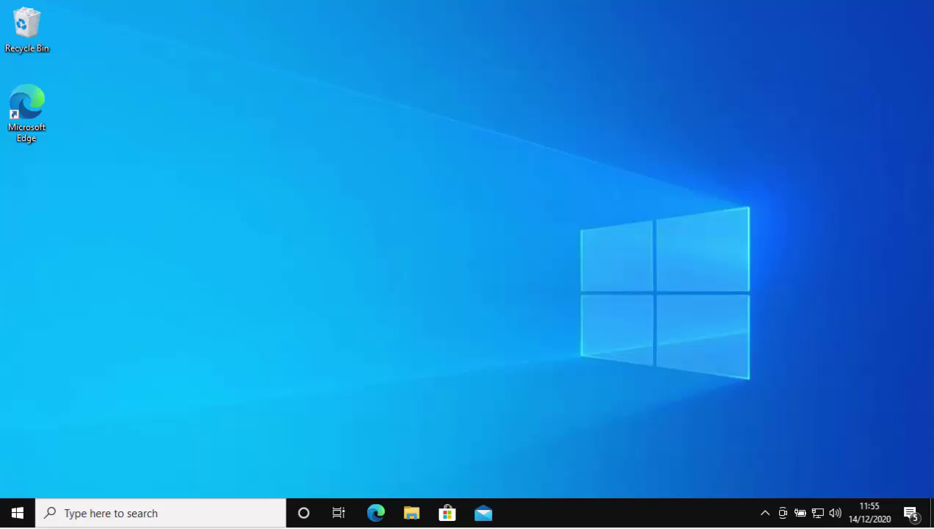
left_click(16, 514)
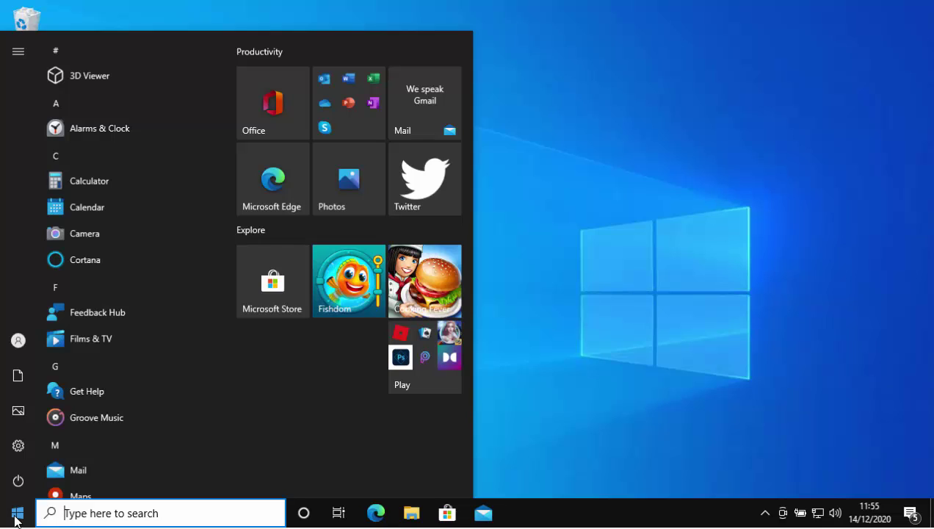
type("windows ")
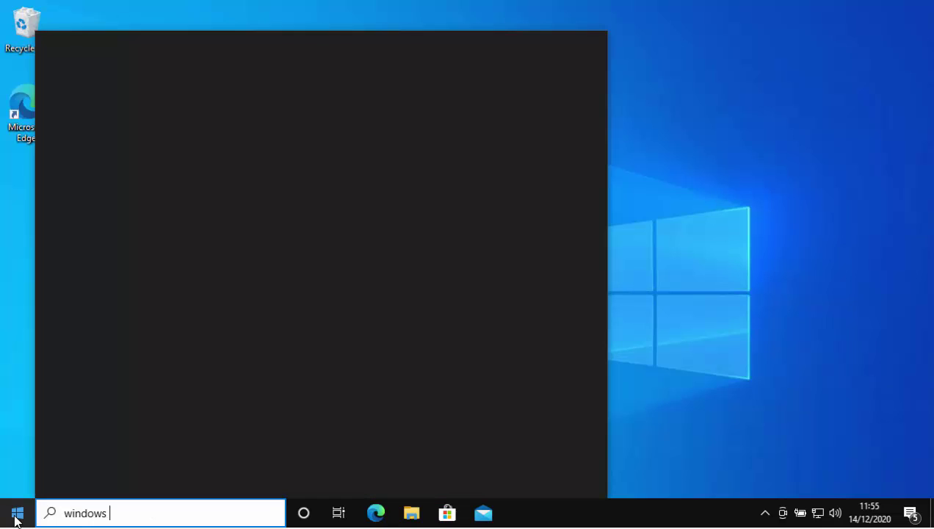
type("security")
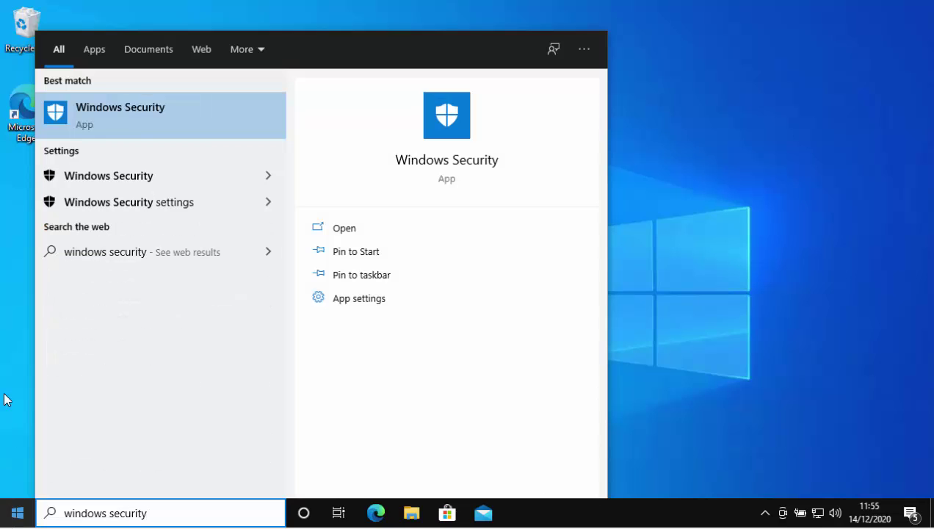
Step: Launch Windows Security and view the Virus & threat protection page, which shows no current threats
left_click(59, 116)
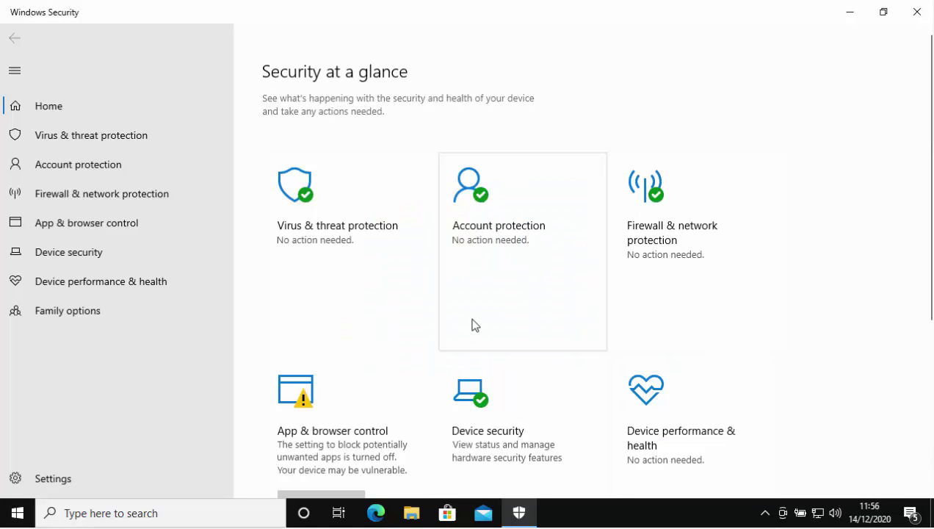
left_click(331, 232)
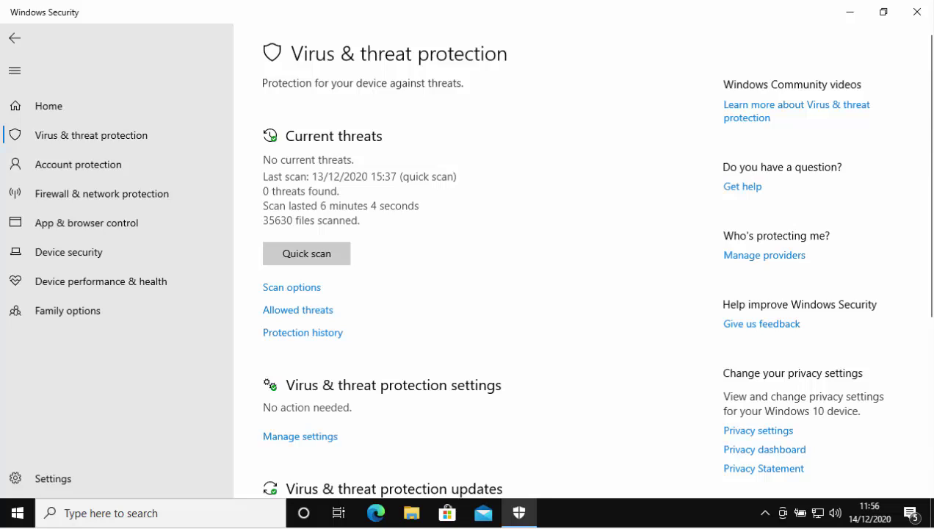
Step: Return to the Security at a glance overview and dismiss the OneDrive ransomware recovery suggestion
left_click(15, 40)
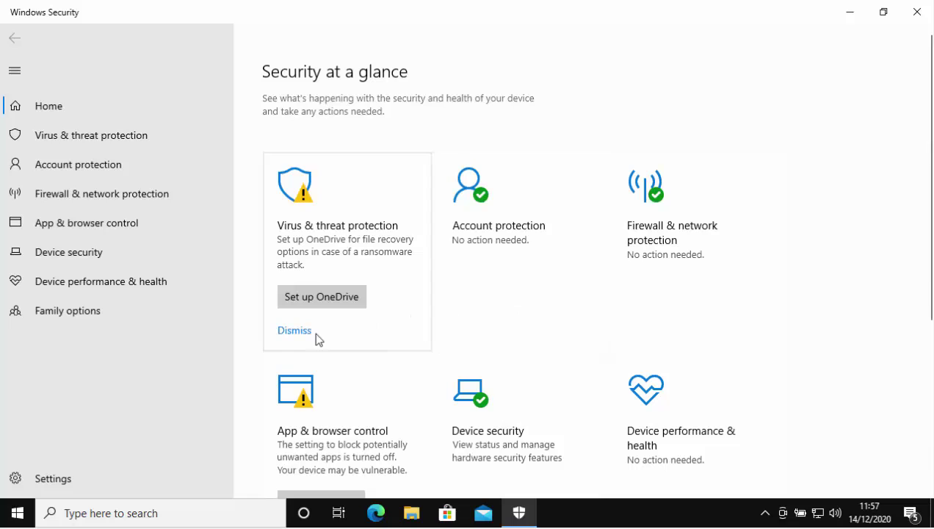
left_click(291, 331)
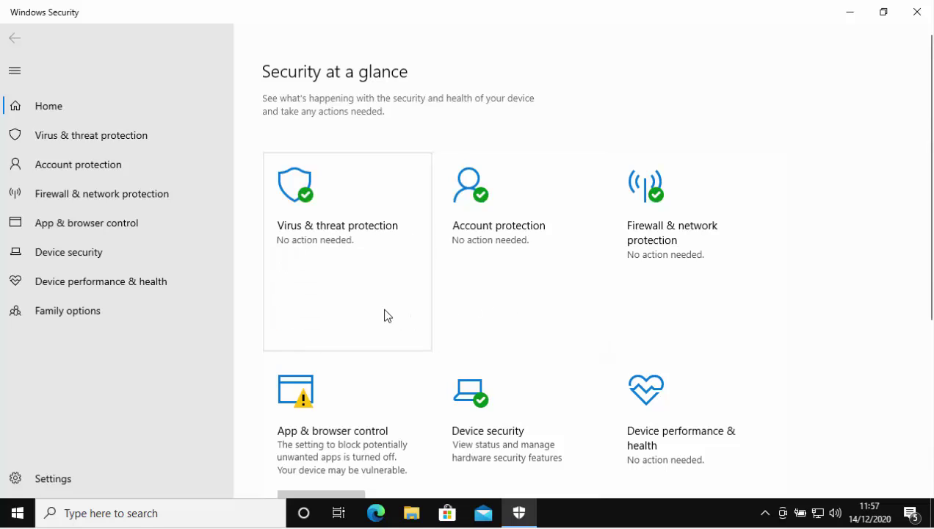
scroll(385, 317, "down", 4)
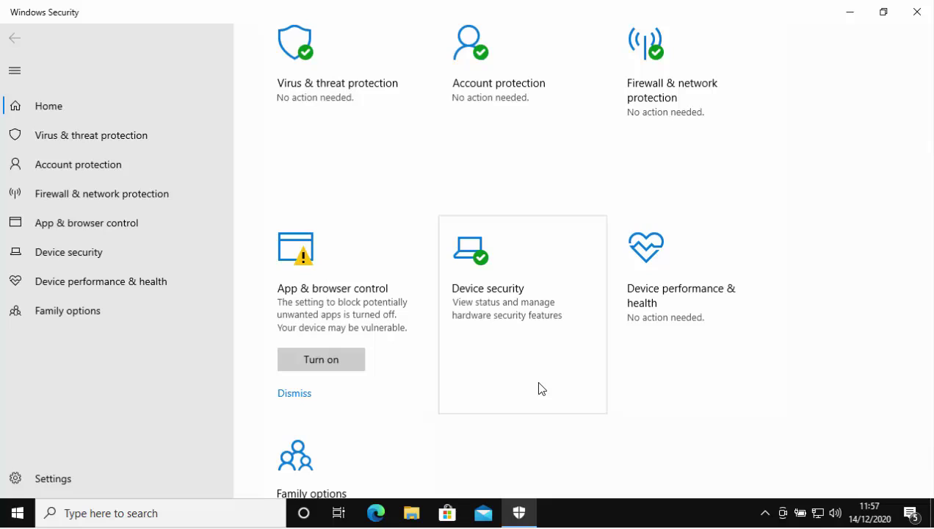
Step: Turn on potentially unwanted app blocking under App & browser control, approving the User Account Control prompt
left_click(344, 366)
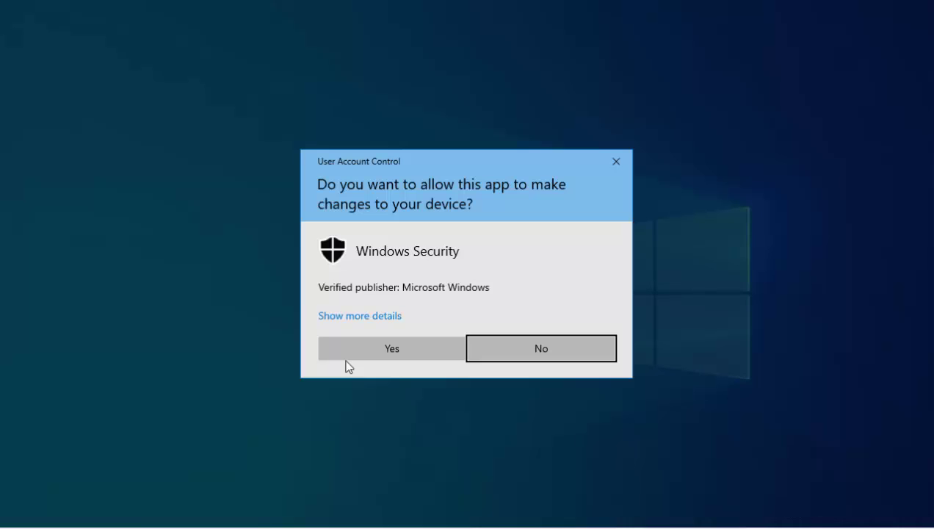
left_click(411, 350)
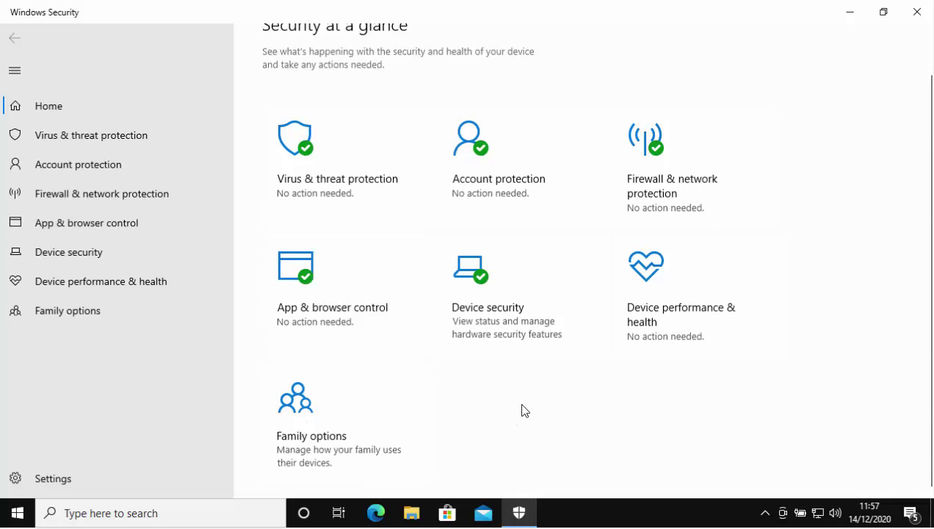
scroll(524, 410, "up", 1)
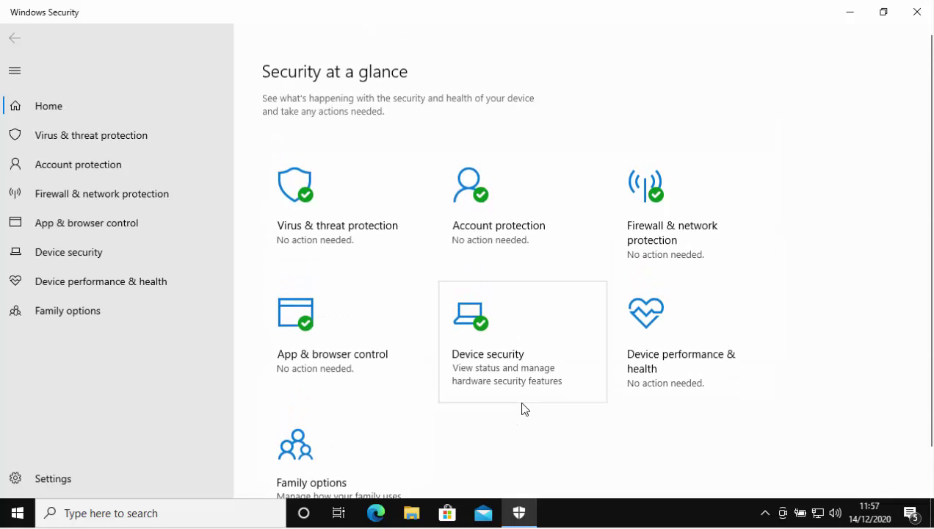